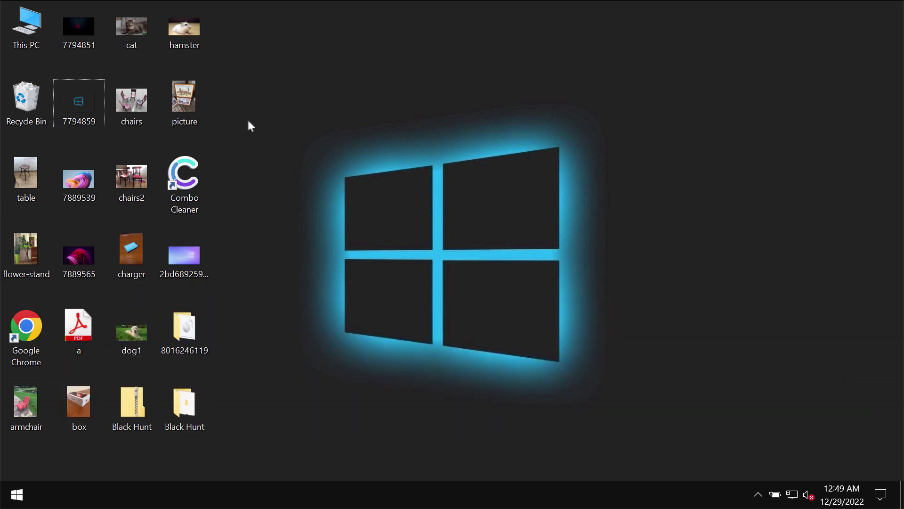
# Step: Preview the cat, armchair and table photos, closing each one afterwards
pyautogui.doubleClick(132, 28)
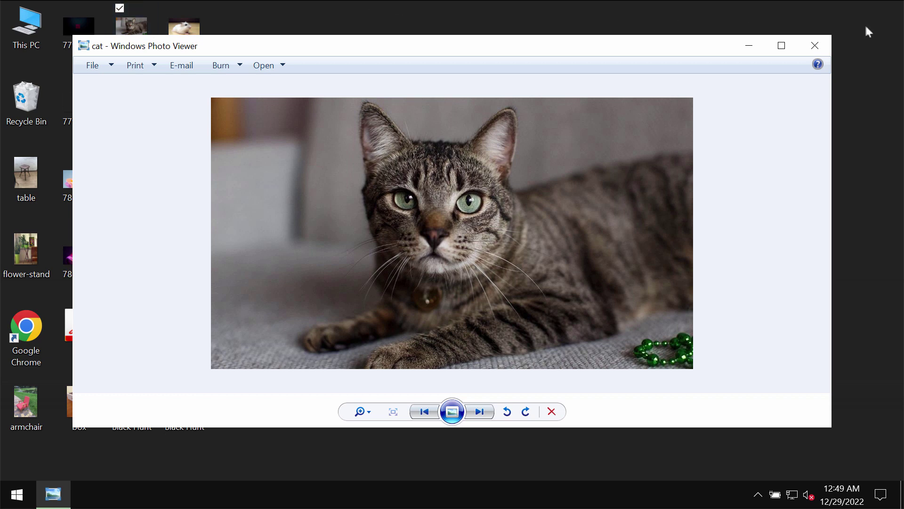
pyautogui.click(814, 46)
pyautogui.doubleClick(25, 403)
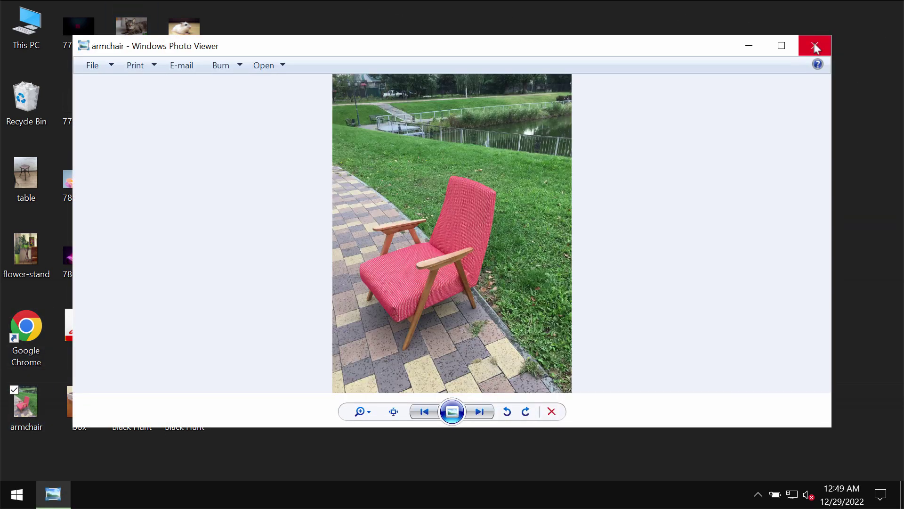
pyautogui.click(814, 45)
pyautogui.doubleClick(38, 192)
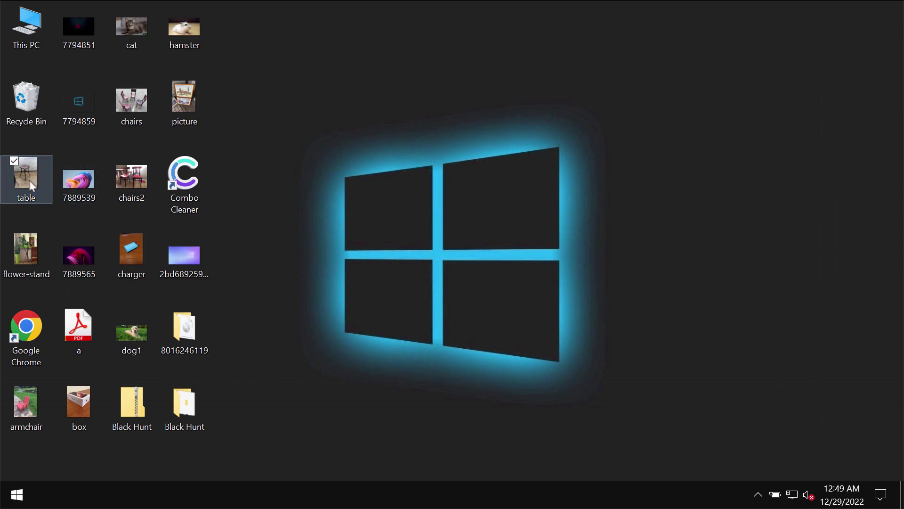
pyautogui.click(814, 45)
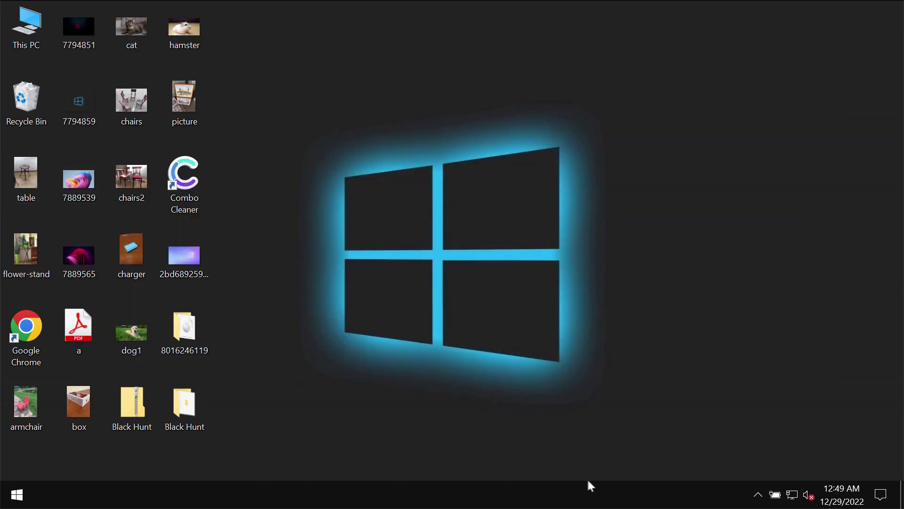
# Step: Run the Black Hunt application from its folder, then close the folder window
pyautogui.doubleClick(175, 400)
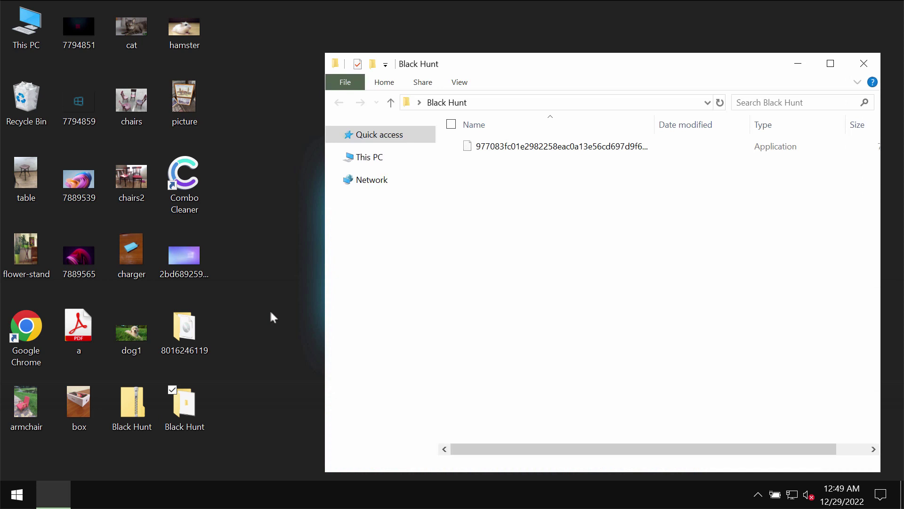
pyautogui.doubleClick(591, 149)
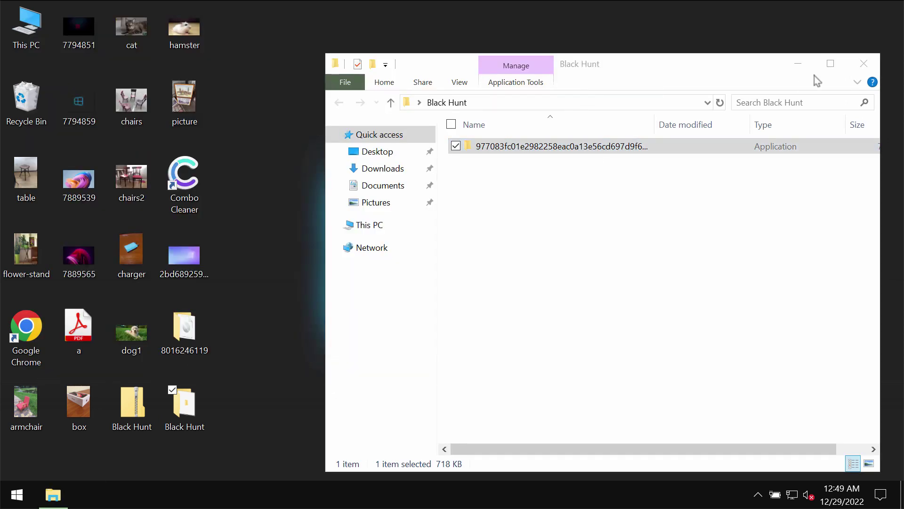
pyautogui.click(864, 63)
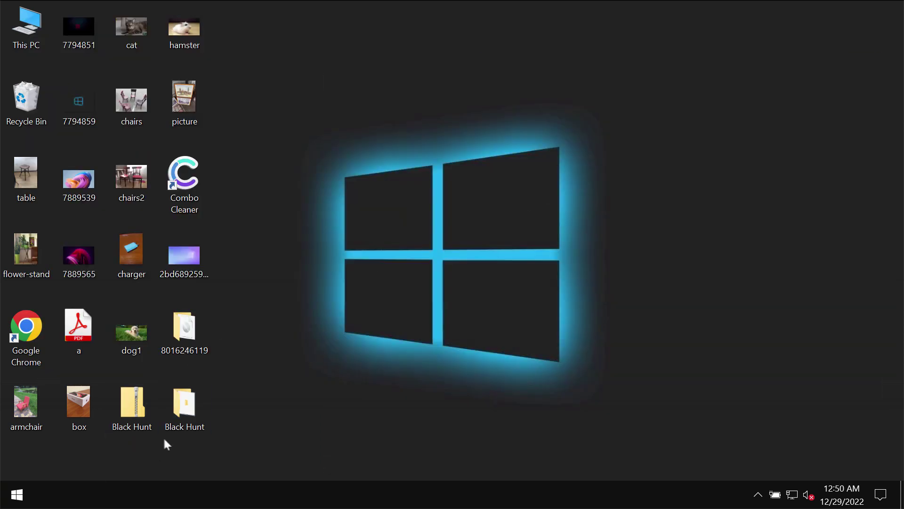
pyautogui.click(169, 425)
pyautogui.click(329, 375)
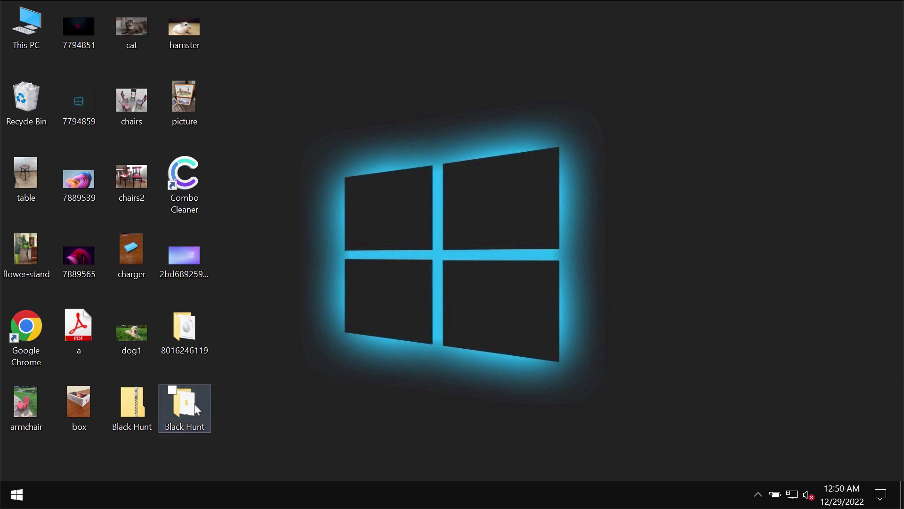
pyautogui.press('Return')
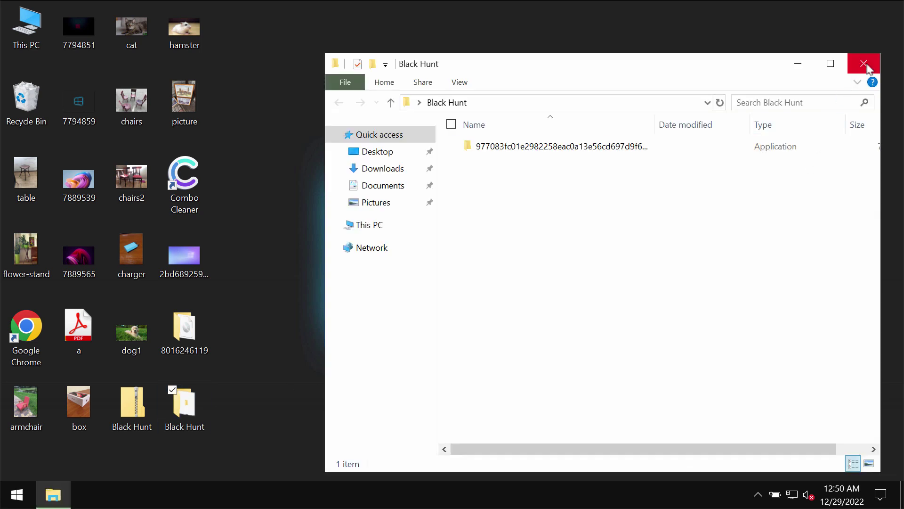
pyautogui.click(647, 151)
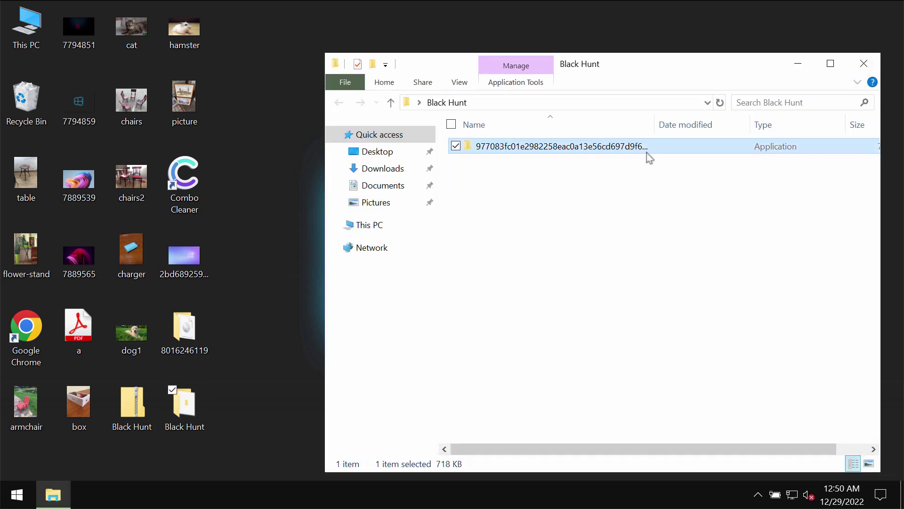
pyautogui.click(864, 67)
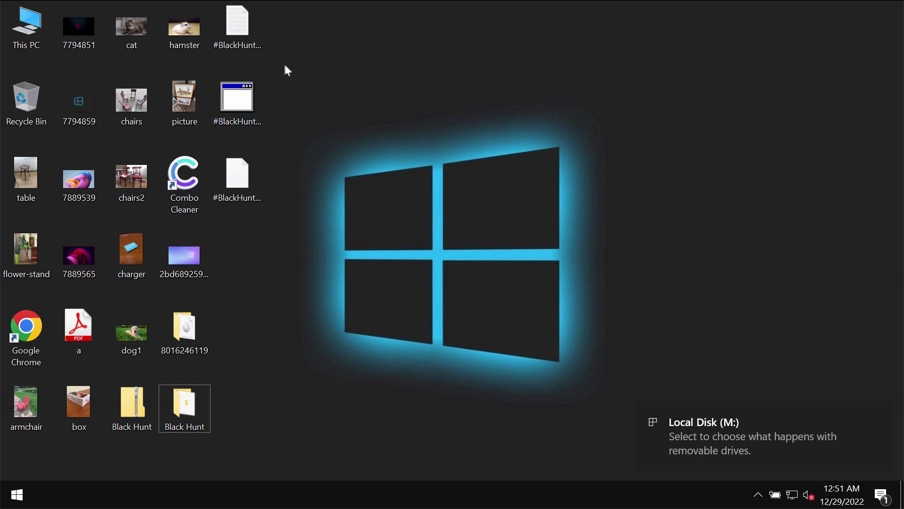
# Step: Inspect a #BlackHunt note and encrypted Black Hunt.zip, then drag the HTA note down to reveal Notepad
pyautogui.click(238, 102)
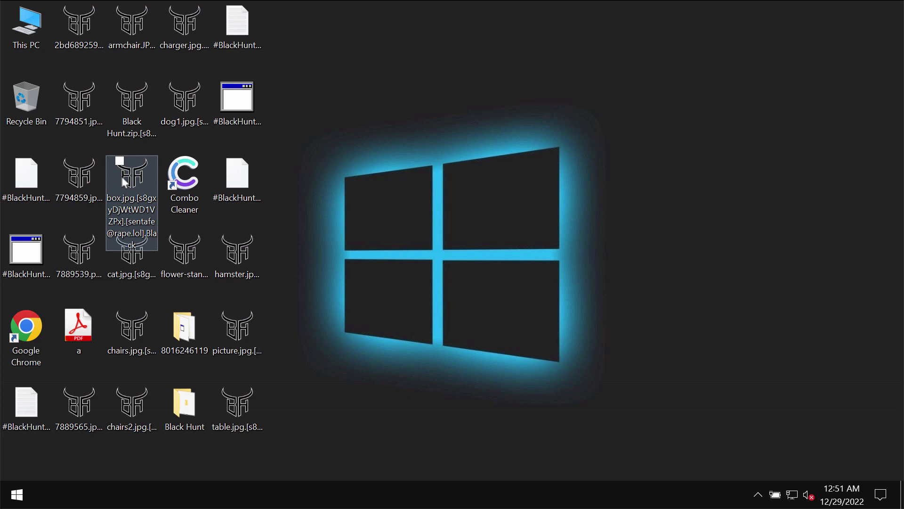
pyautogui.click(136, 126)
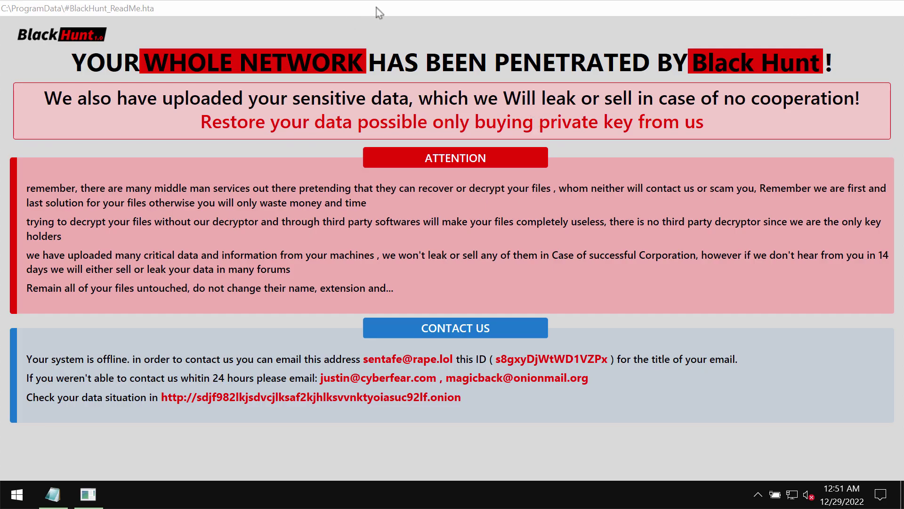
pyautogui.moveTo(377, 13); pyautogui.dragTo(374, 252)
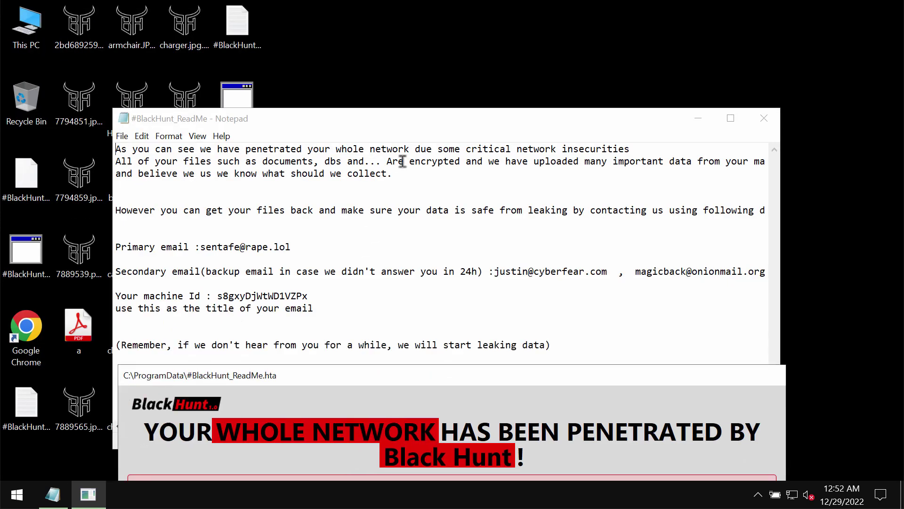
# Step: Reposition and maximize the Notepad ransom note, minimize it, then launch Google Chrome from the desktop
pyautogui.moveTo(478, 121); pyautogui.dragTo(583, 131)
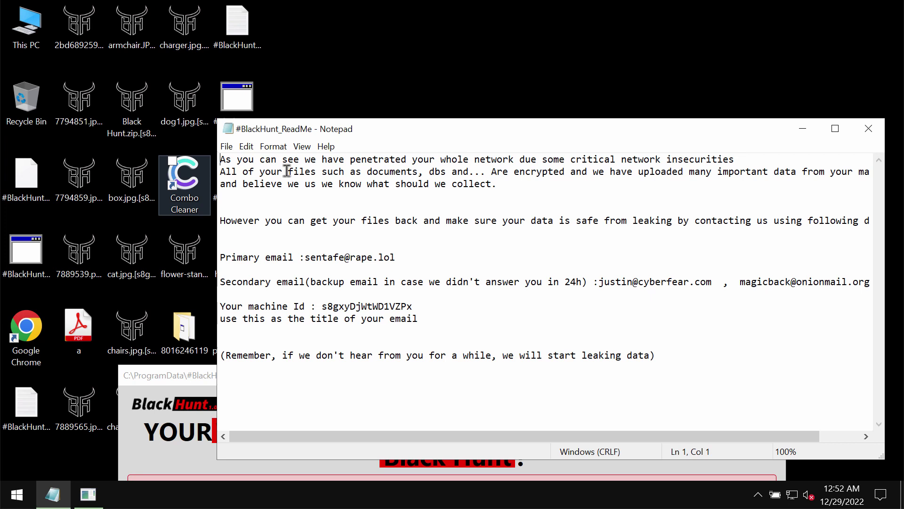
pyautogui.moveTo(411, 131)
pyautogui.mouseDown()
pyautogui.moveTo(355, 91)
pyautogui.moveTo(426, 74)
pyautogui.mouseUp()
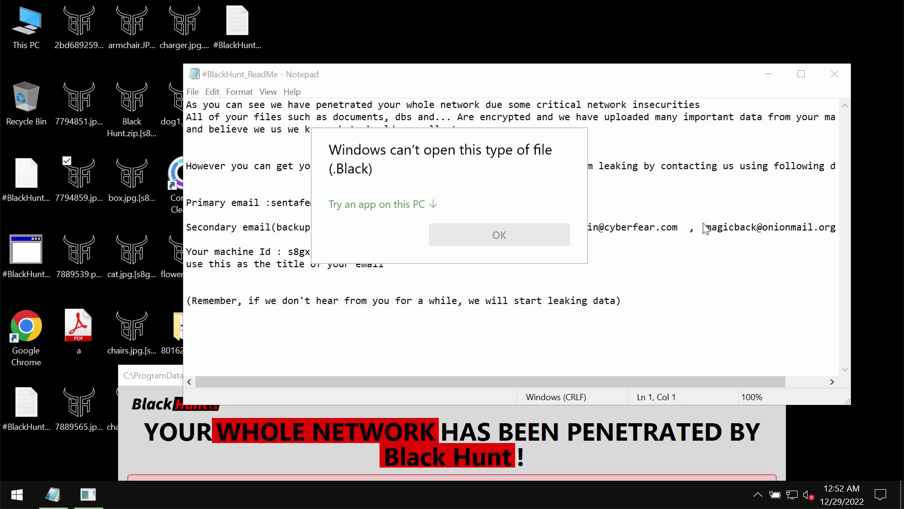
pyautogui.press('Escape')
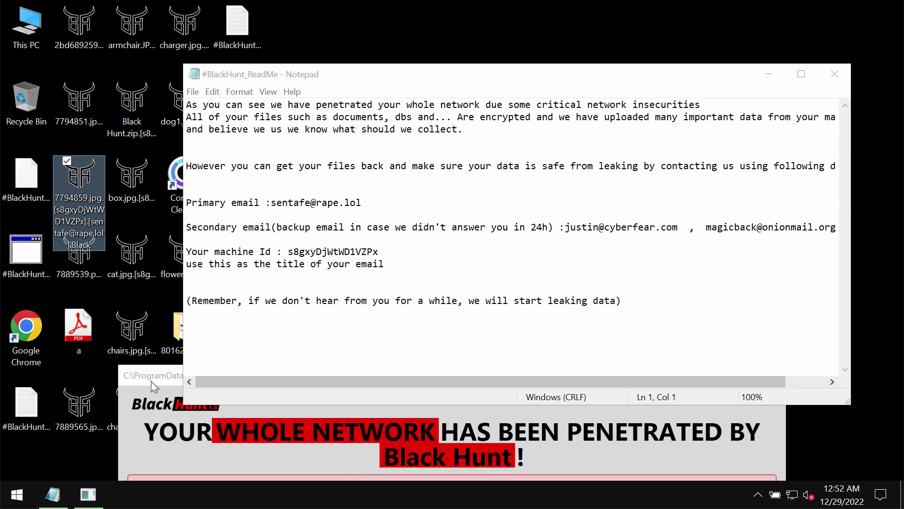
pyautogui.moveTo(127, 383); pyautogui.dragTo(138, 32)
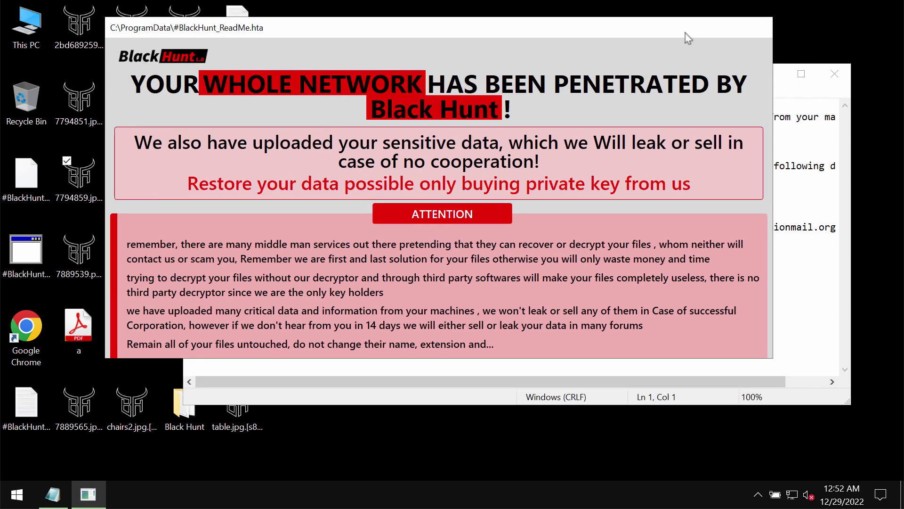
pyautogui.doubleClick(685, 32)
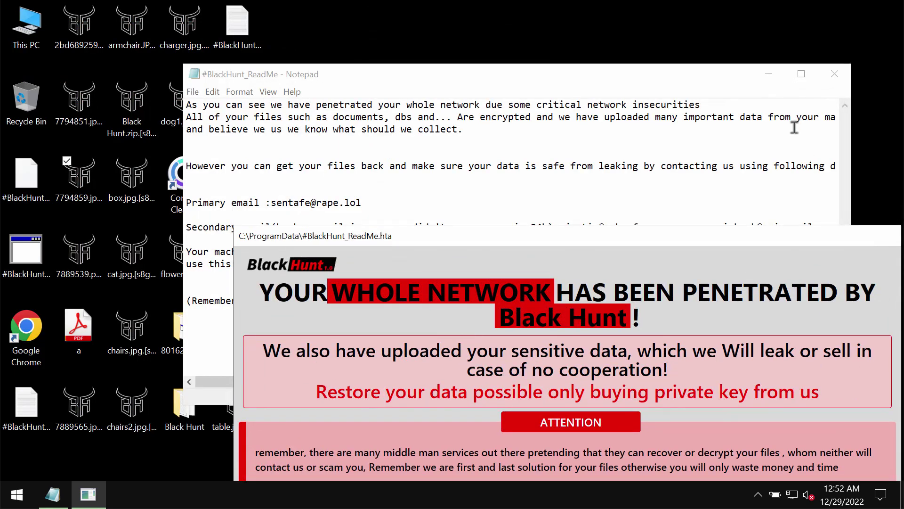
pyautogui.click(771, 76)
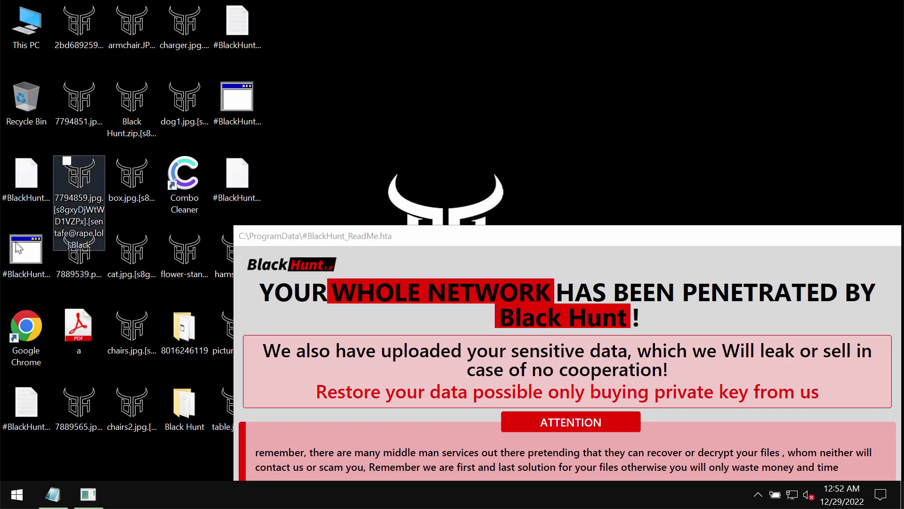
pyautogui.click(28, 326)
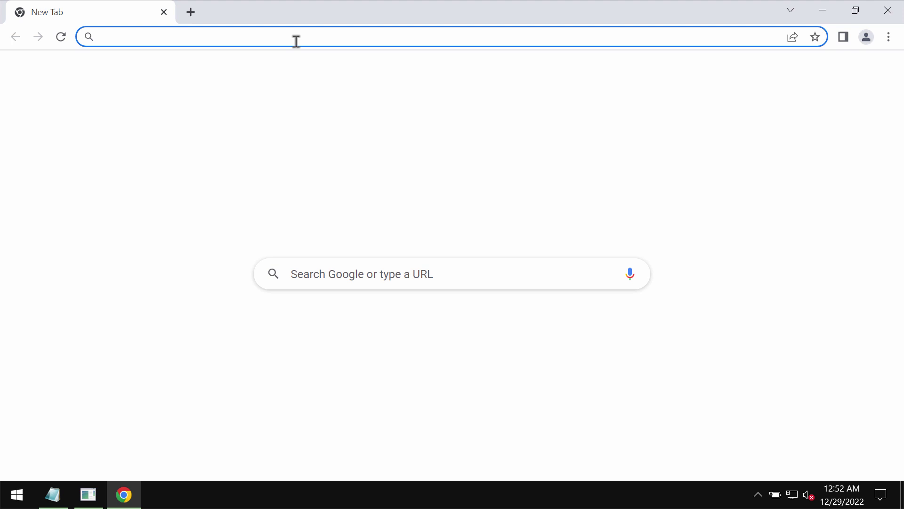
pyautogui.write('c')
# Step: Load combocleaner.com from the address bar autocomplete
pyautogui.press('Return')
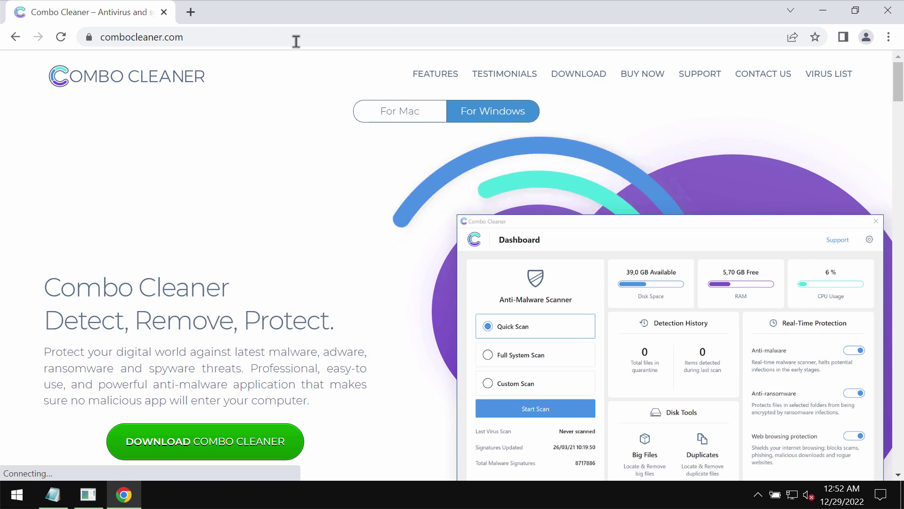
# Step: Close Chrome, open Combo Cleaner from the tray overflow, and start a Quick Scan
pyautogui.click(888, 11)
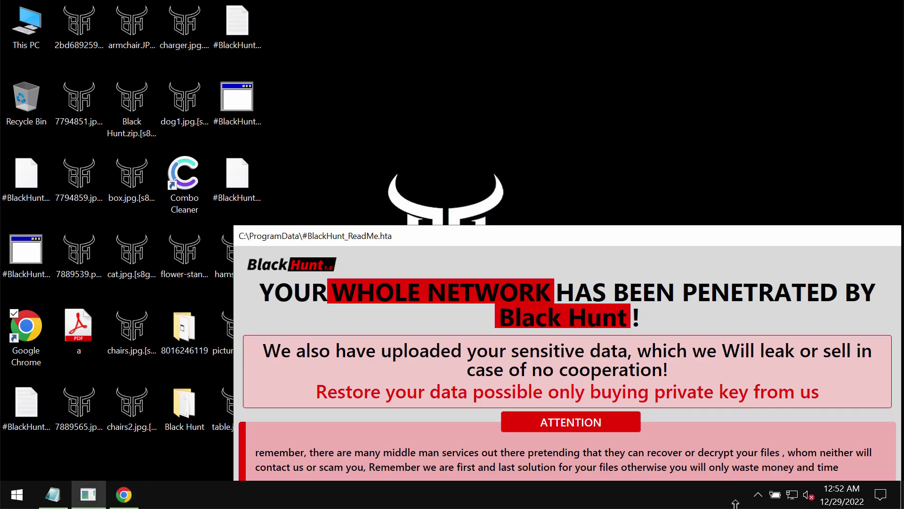
pyautogui.click(758, 495)
pyautogui.click(772, 466)
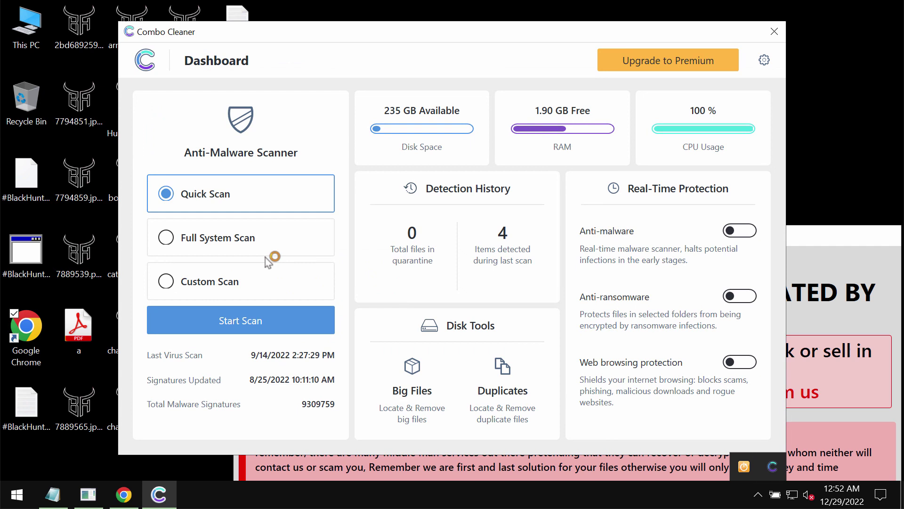
pyautogui.click(244, 325)
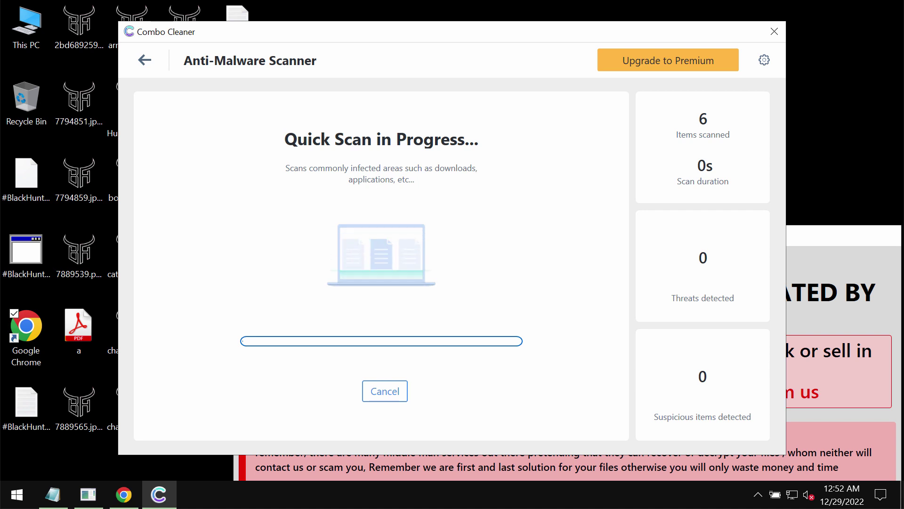
pyautogui.click(145, 61)
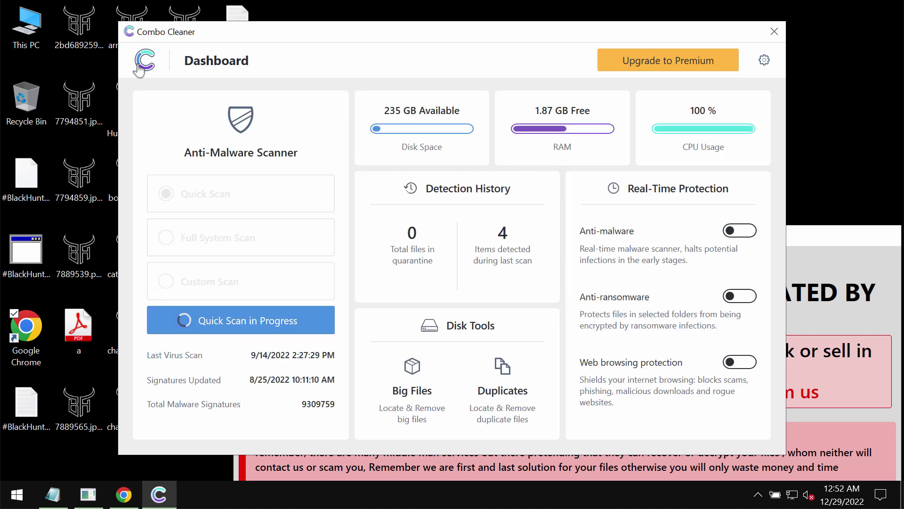
pyautogui.click(268, 327)
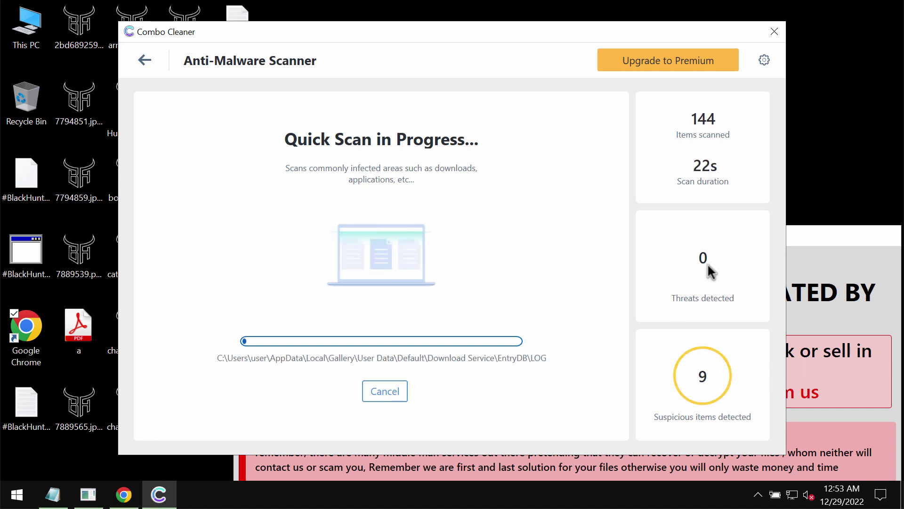
# Step: Review the Anti-Ransomware settings with no protected folders, check scan progress, and return to the Dashboard
pyautogui.click(764, 63)
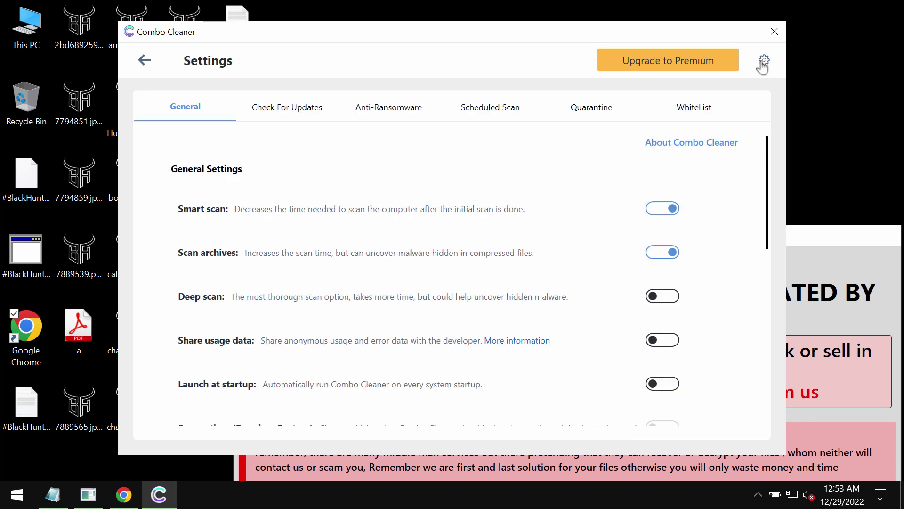
pyautogui.click(368, 115)
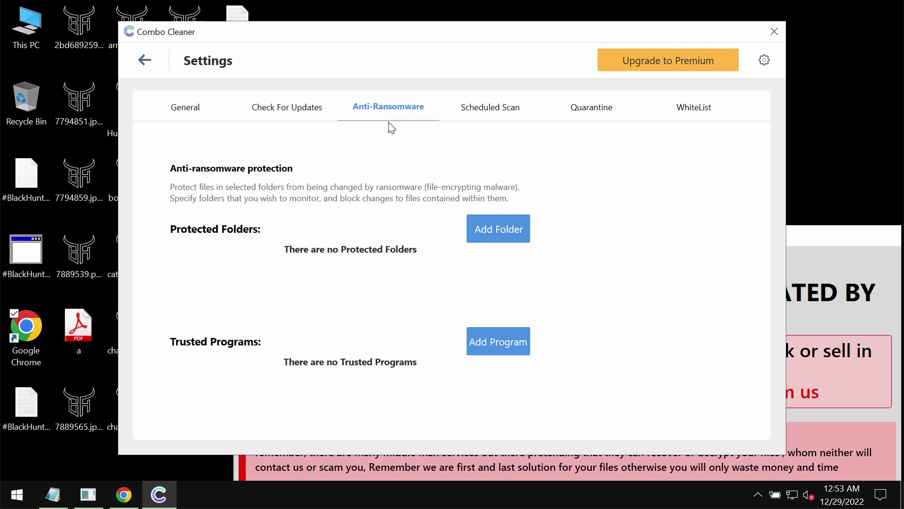
pyautogui.click(143, 62)
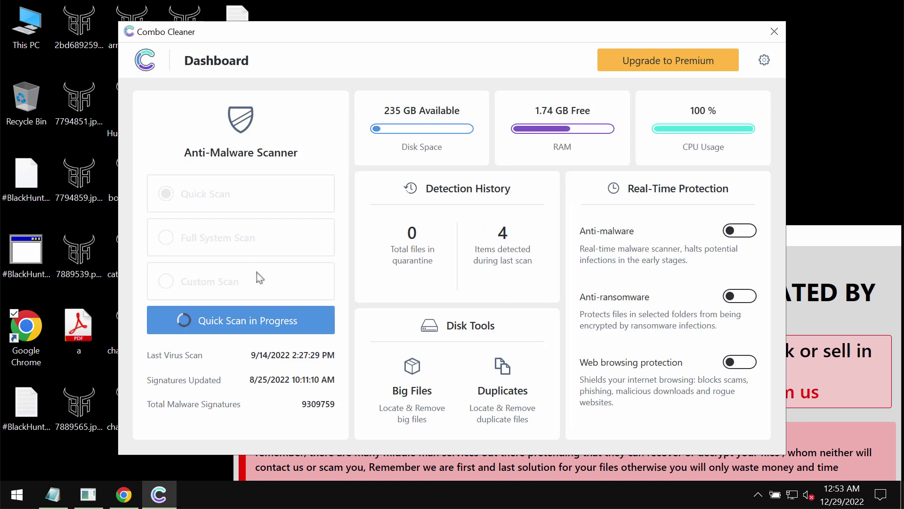
pyautogui.click(252, 320)
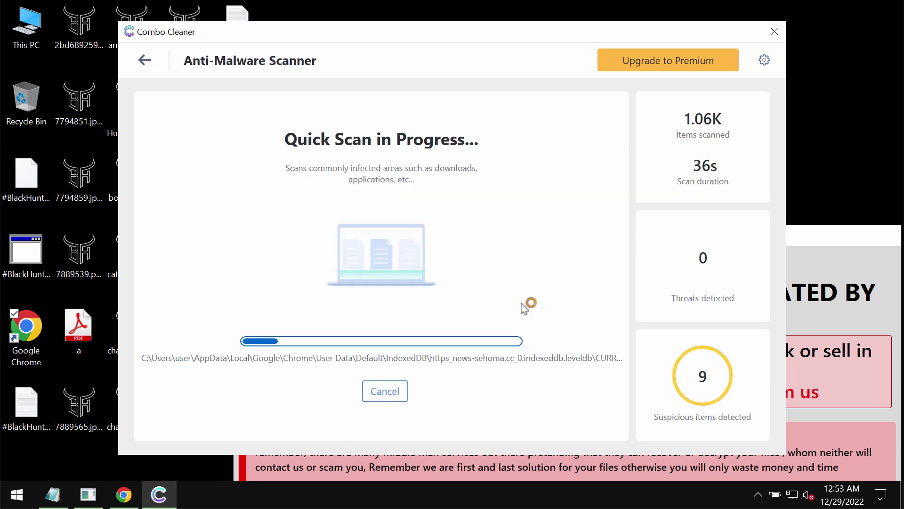
pyautogui.click(764, 61)
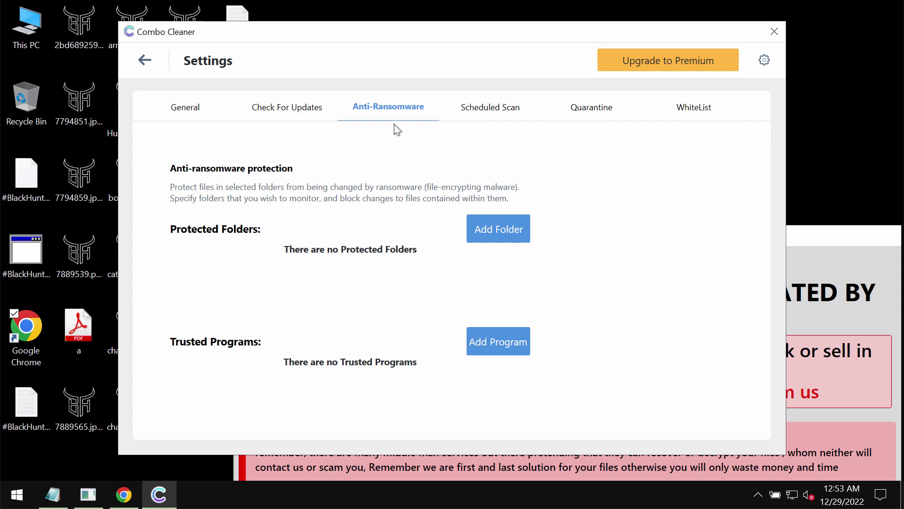
pyautogui.click(145, 61)
pyautogui.click(277, 315)
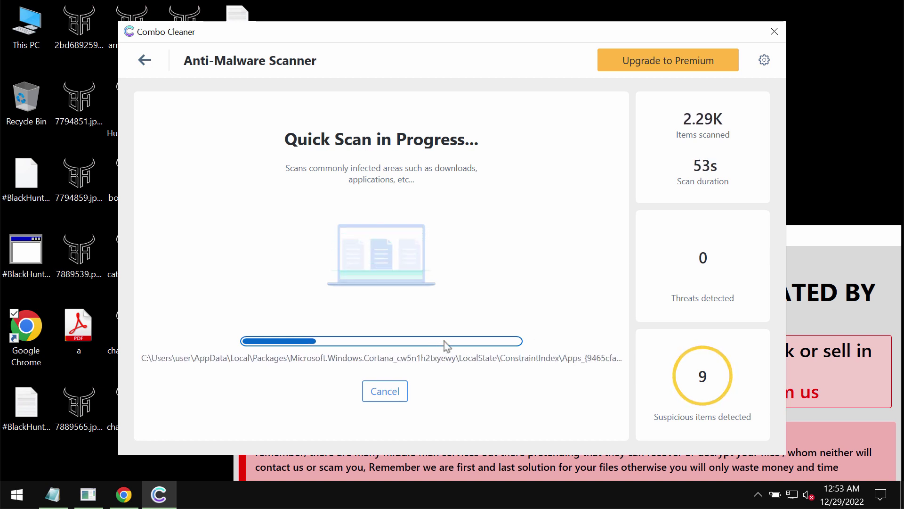
pyautogui.click(146, 62)
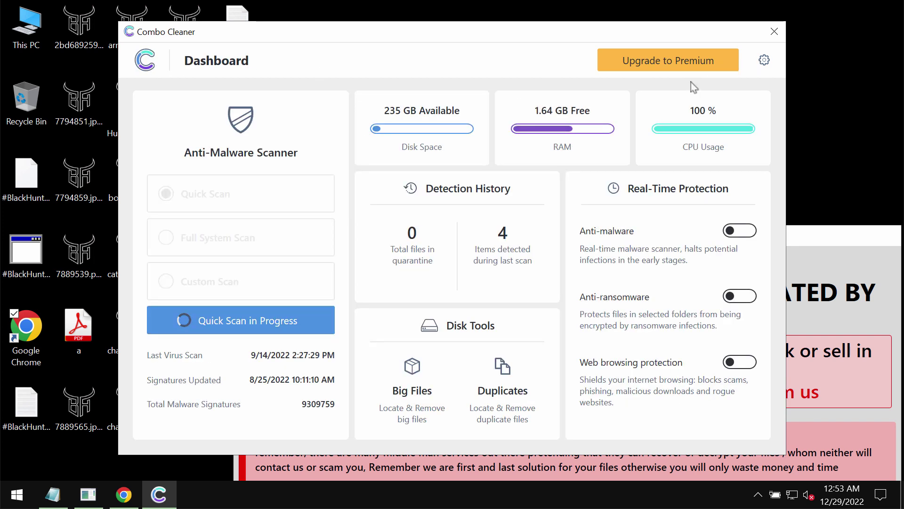
# Step: Cancel the running quick scan and confirm Yes to view its 10 detected items
pyautogui.click(258, 318)
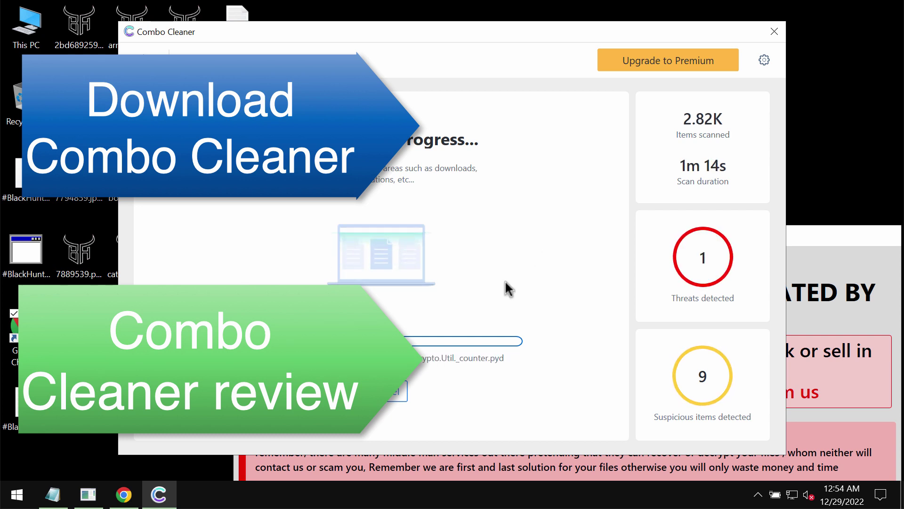
pyautogui.click(401, 391)
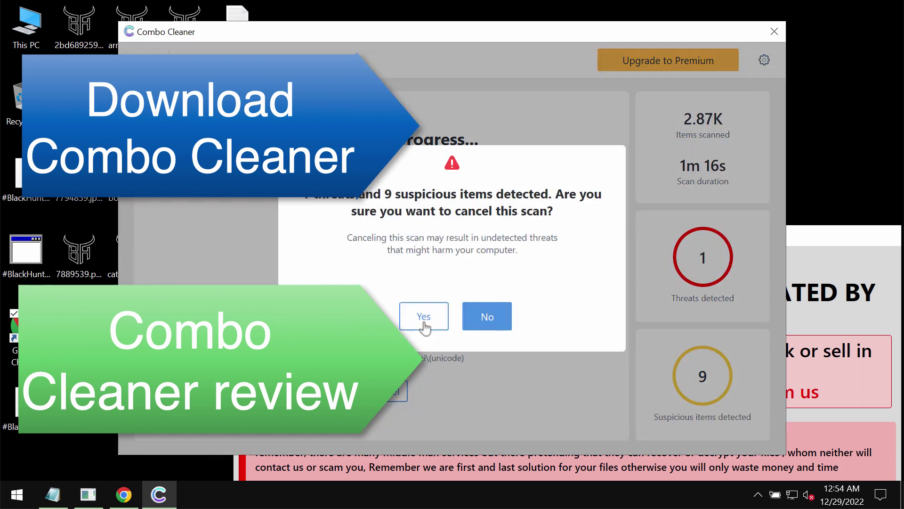
pyautogui.click(472, 314)
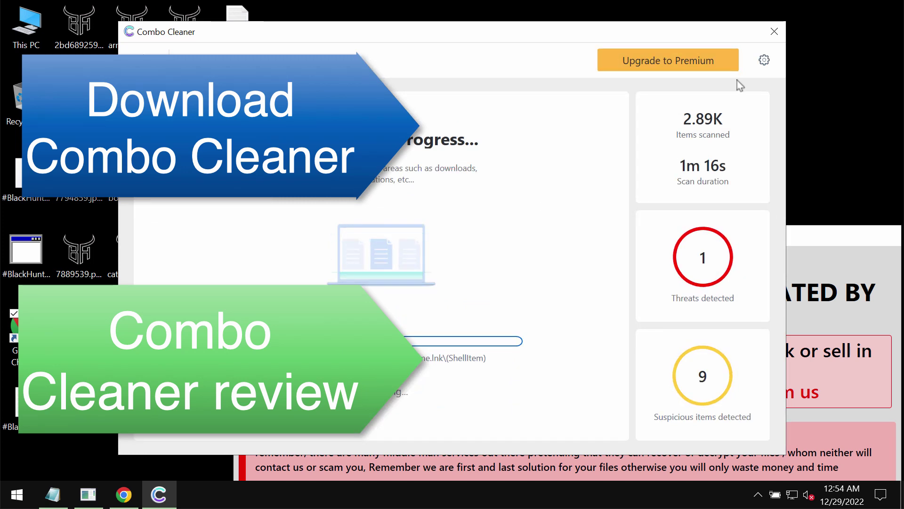